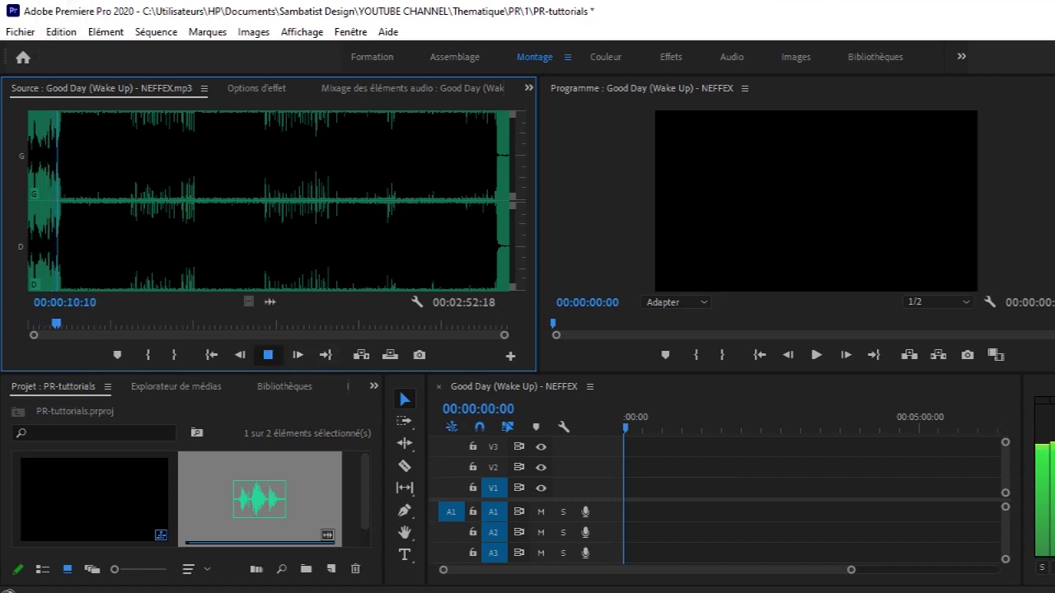
Insert Good Day (Wake Up) - NEFFEX at the sequence start on A1 and preview it in the Program monitor
key(space)
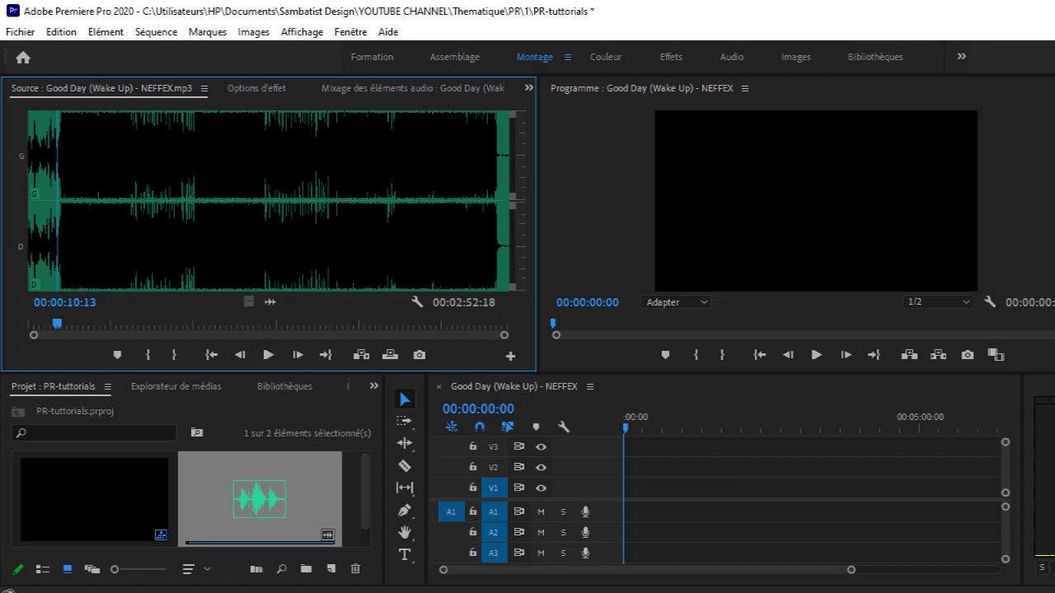
key(period)
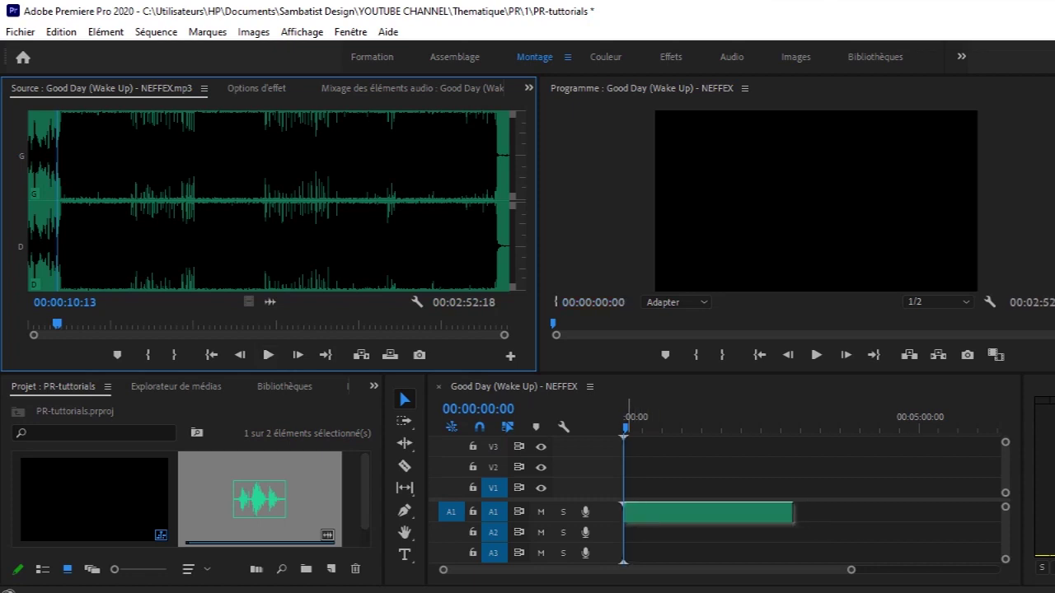
click(708, 511)
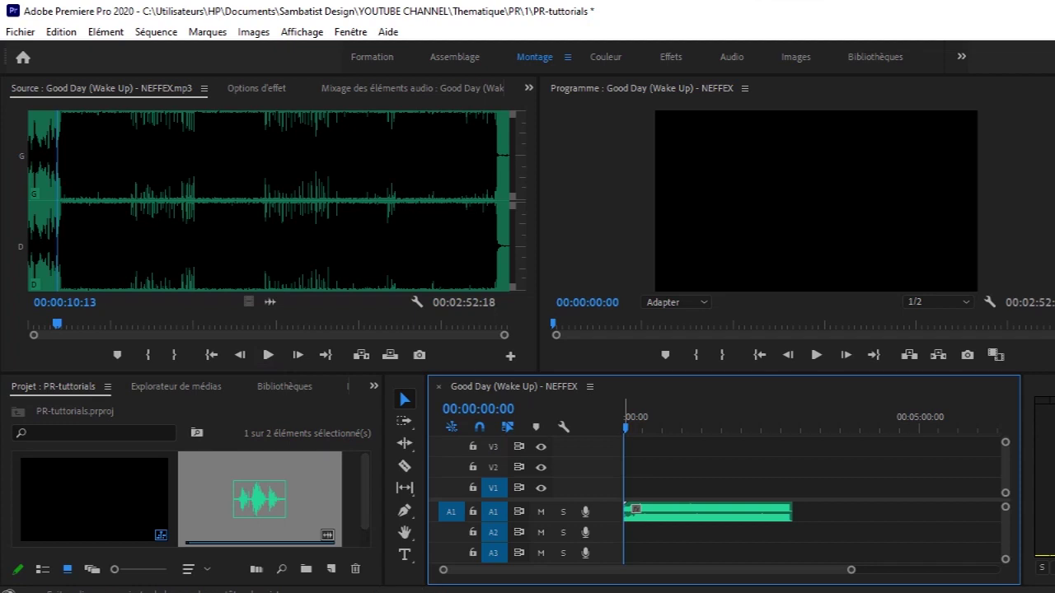
click(816, 354)
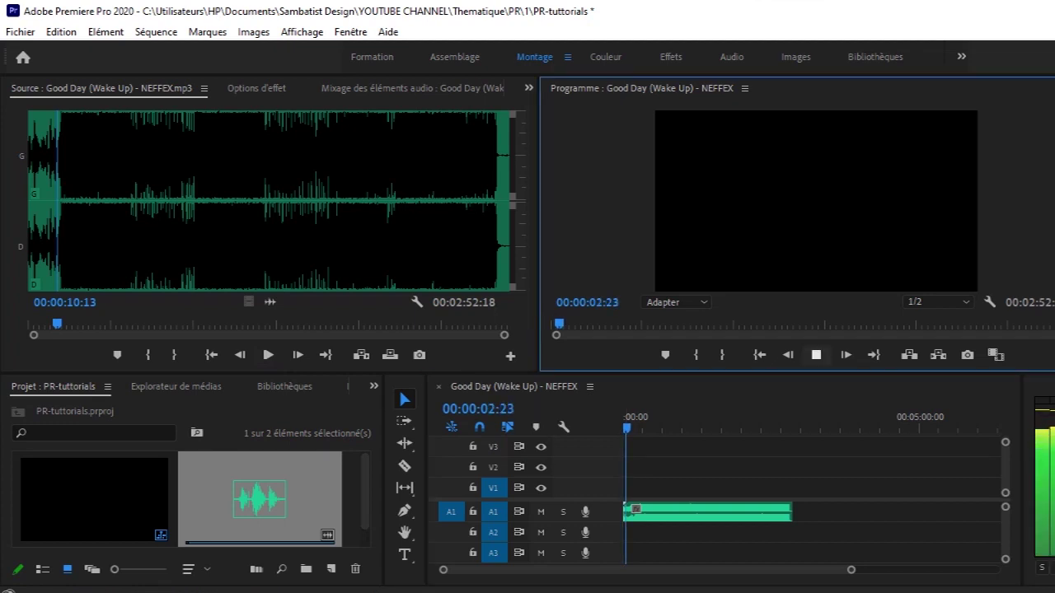
click(816, 354)
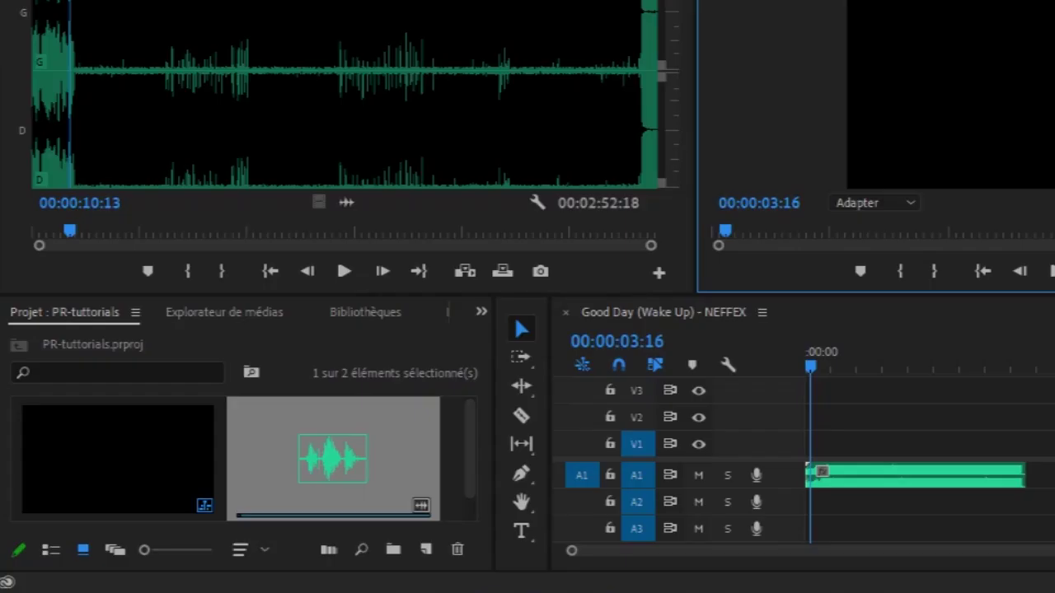
Search the Effets panel for 'transpos' to find Transpositeur, then show Options d'effet for the A1 clip
click(482, 311)
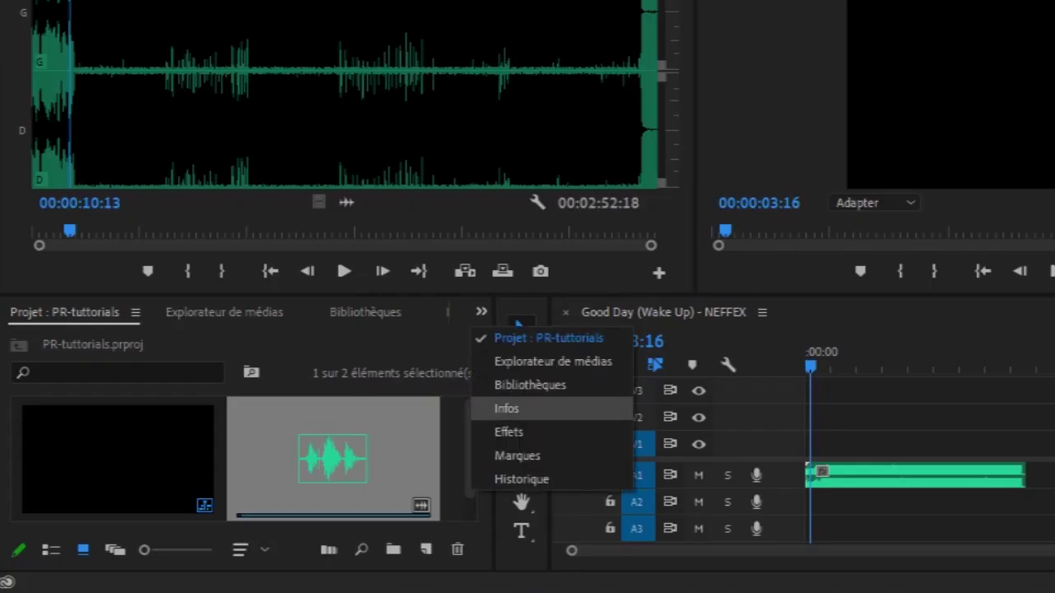
click(509, 432)
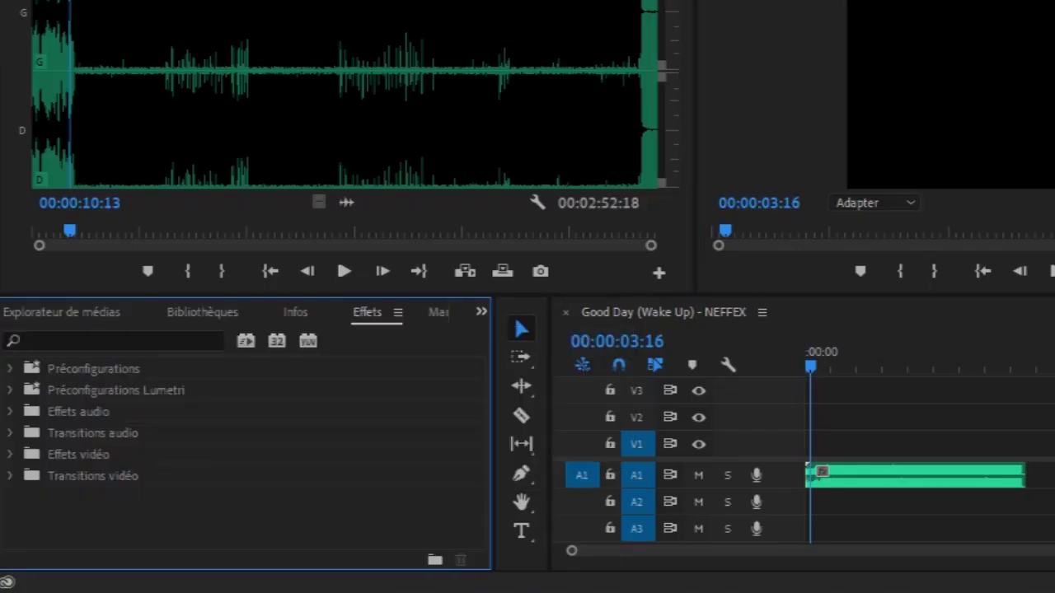
click(116, 340)
text(tra)
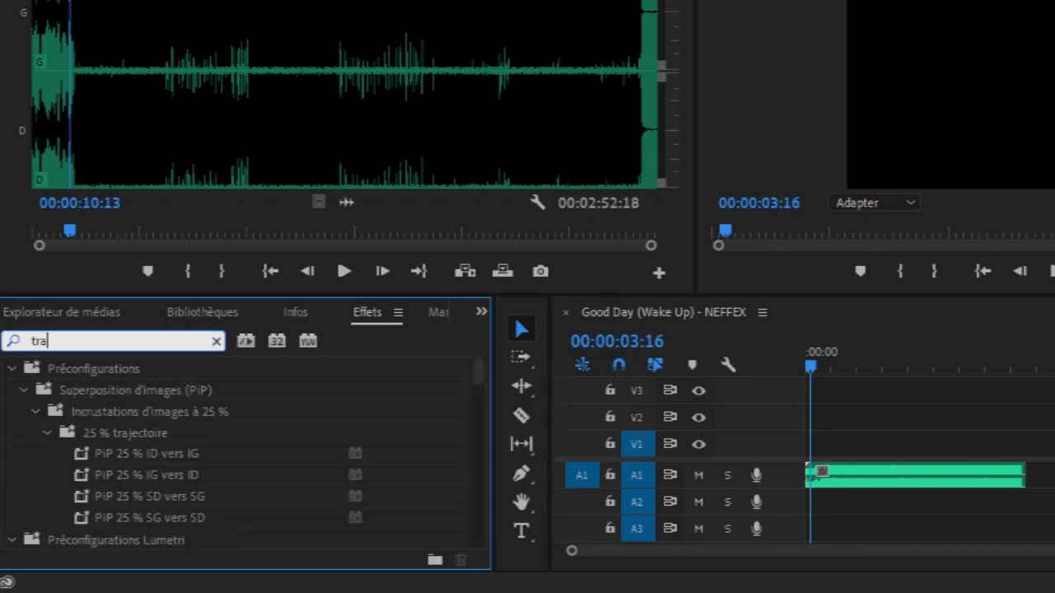
text(nspos)
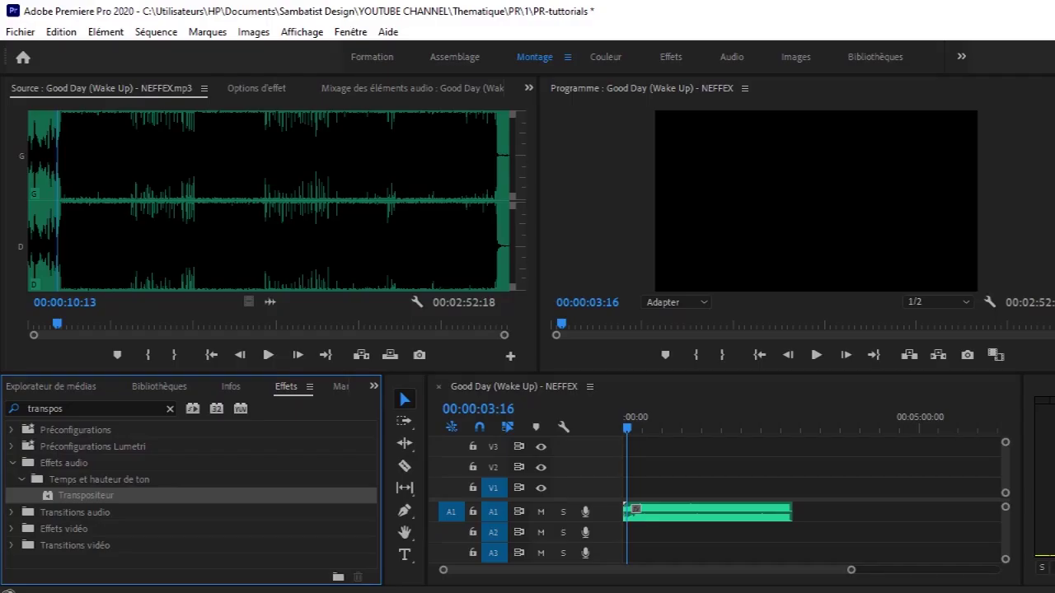
key(shift+5)
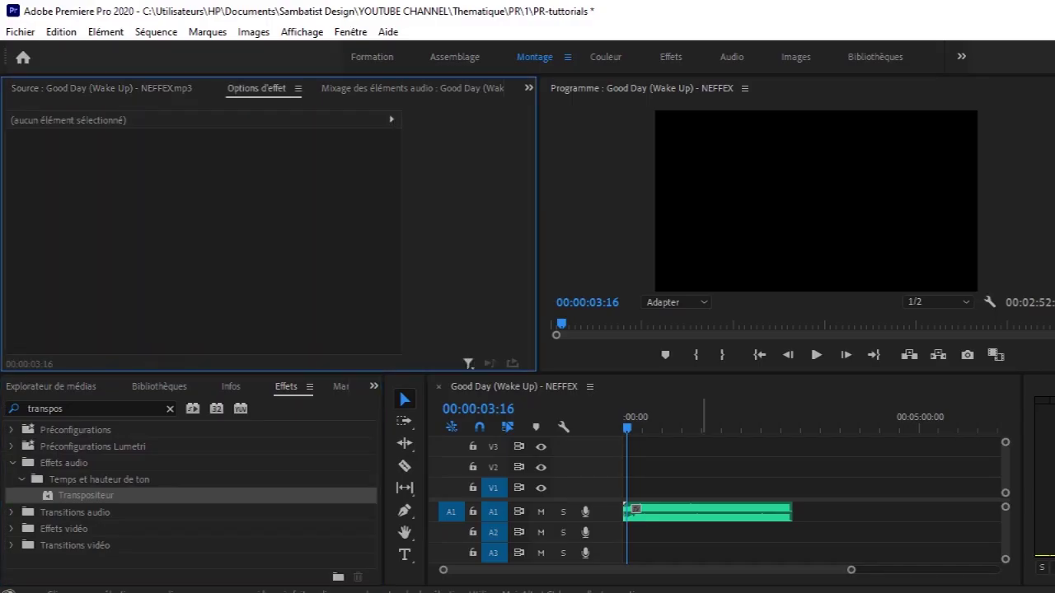
click(707, 512)
Apply Transpositeur to the Good Day clip and play the sequence to hear it
double_click(86, 495)
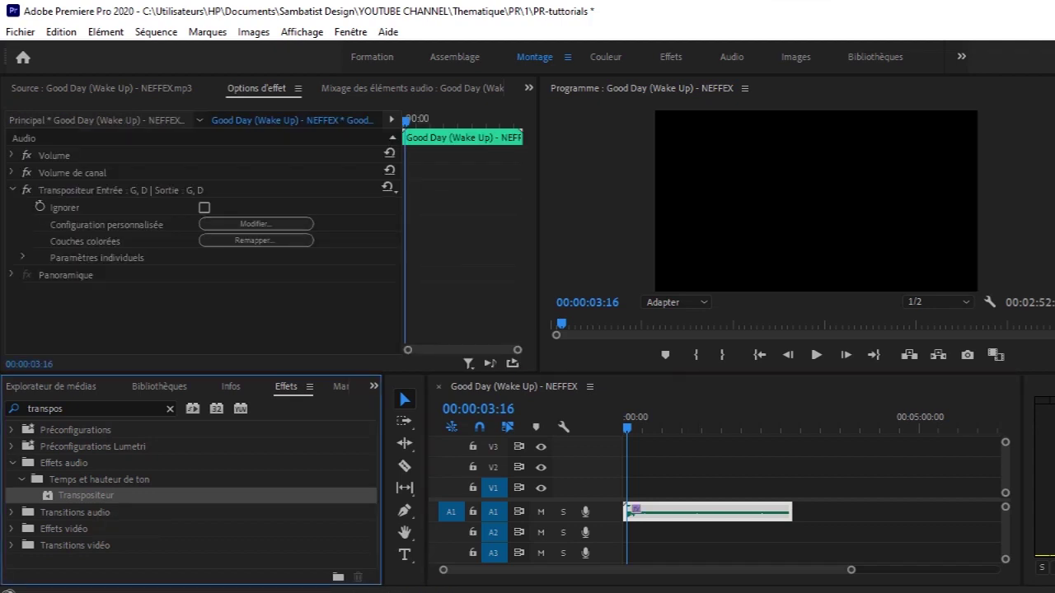
click(816, 354)
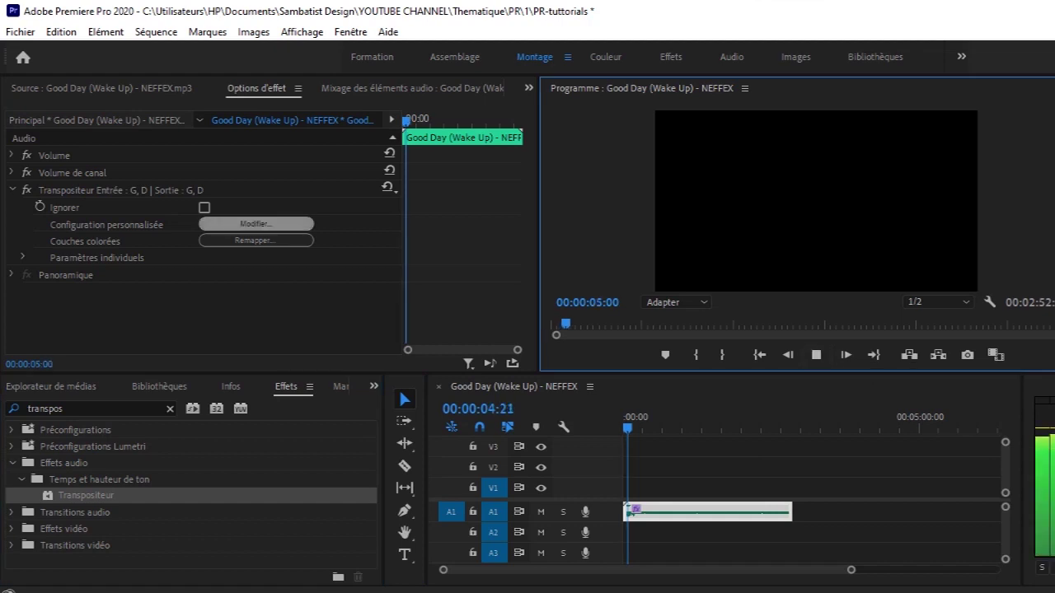
In the Transpositeur editor, set pitch to -1 semitone and -100 cents (ratio 0,8909)
click(254, 224)
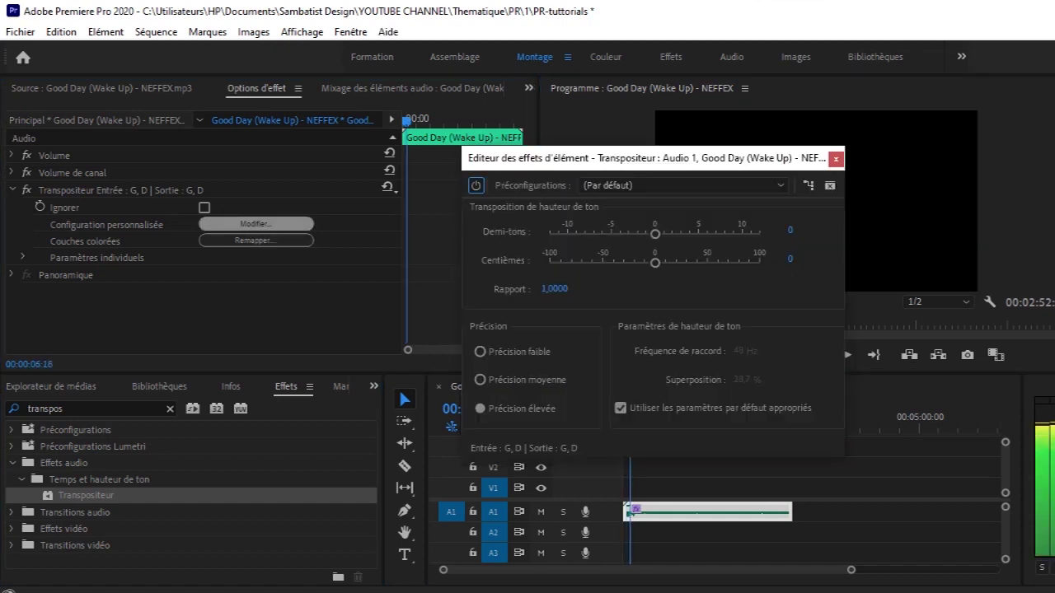
drag(691, 158, 651, 151)
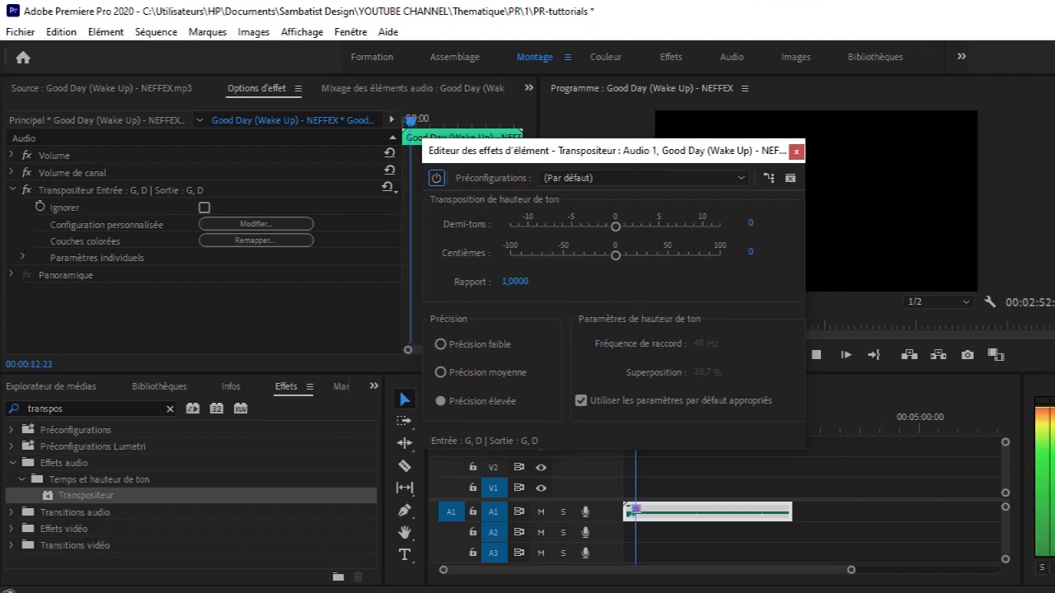
drag(651, 151, 705, 151)
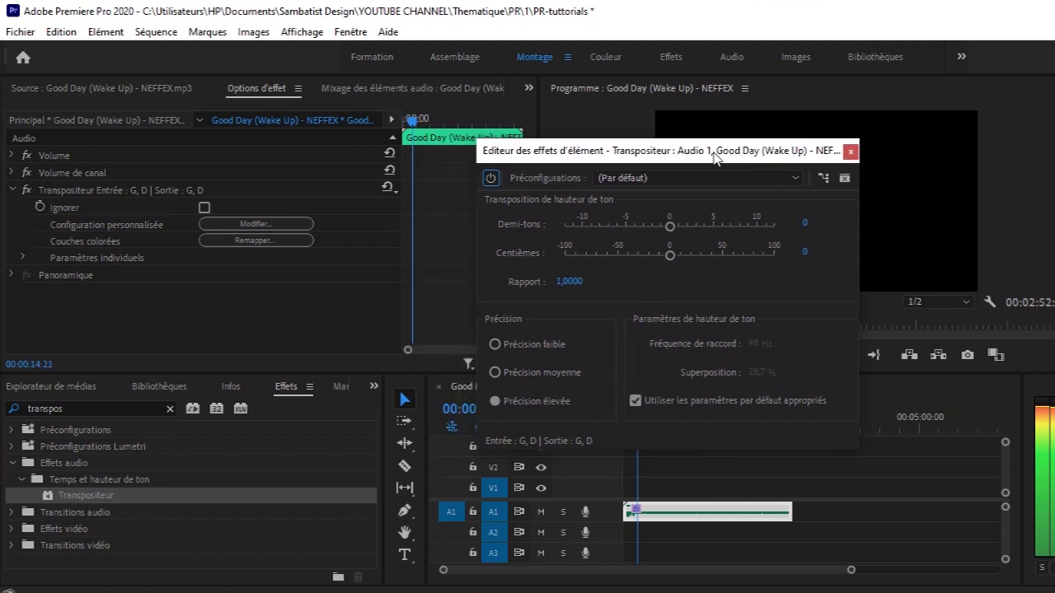
drag(670, 226, 774, 226)
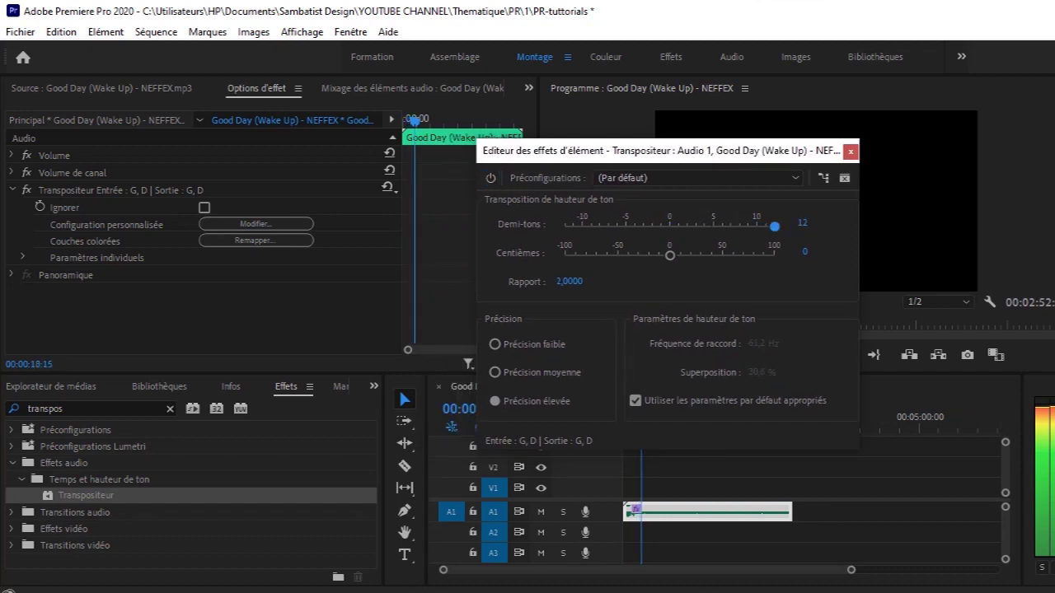
drag(669, 254, 564, 255)
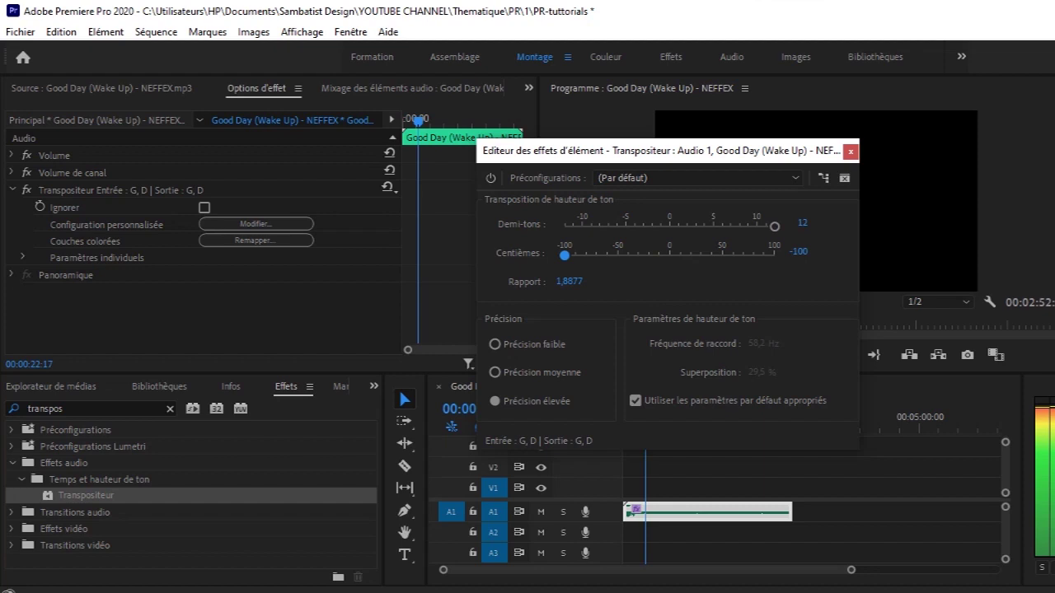
drag(660, 150, 721, 148)
drag(836, 223, 723, 224)
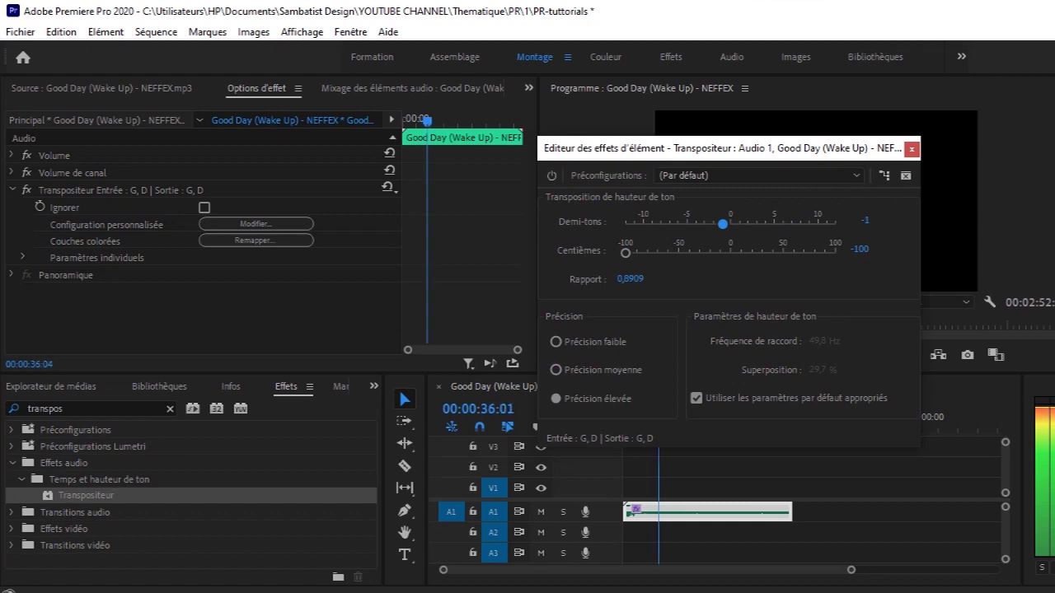
Tune the first Transpositeur to -12 semitones and 0 cents (ratio 0,5000), close its editor, and add a second one
drag(723, 223, 645, 223)
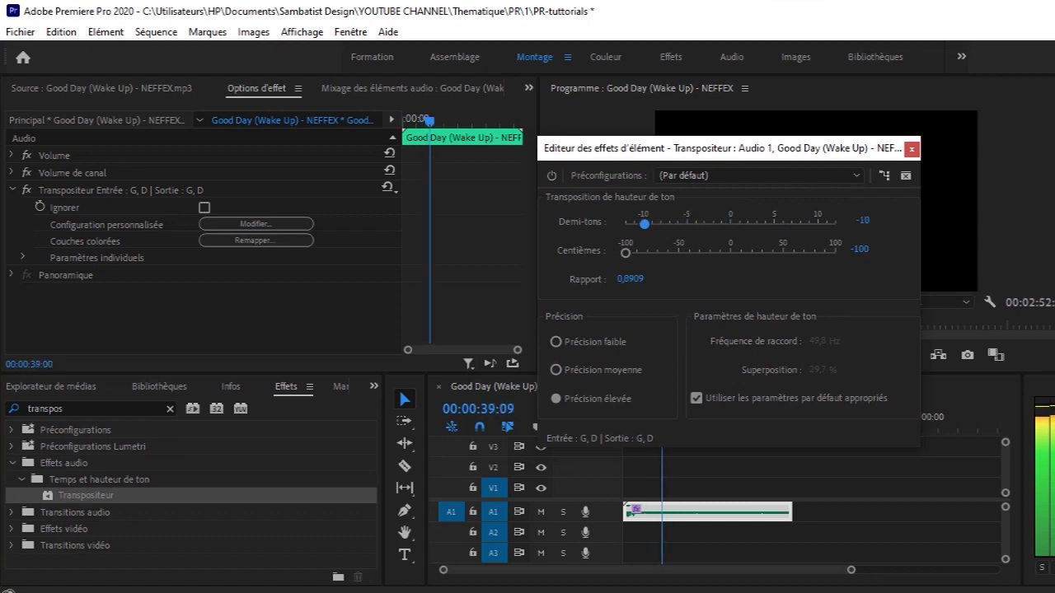
drag(626, 253, 731, 253)
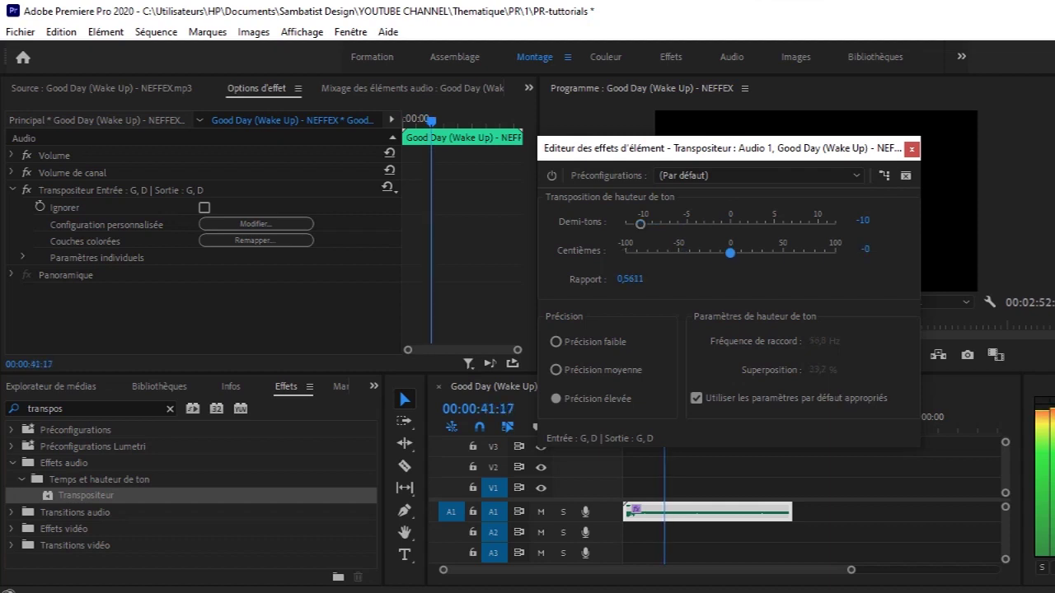
drag(641, 223, 713, 224)
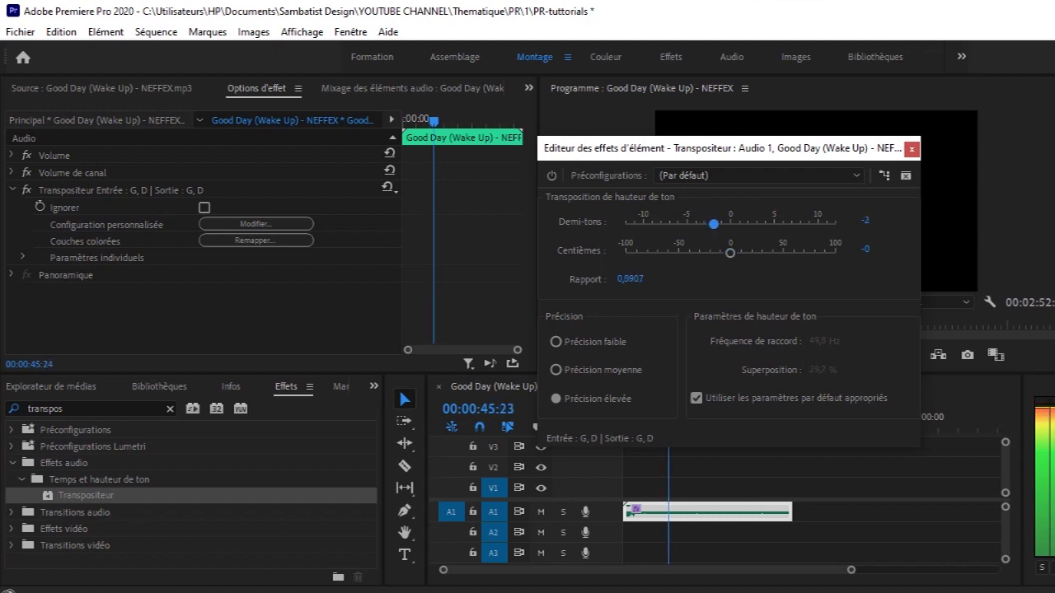
drag(713, 224, 625, 223)
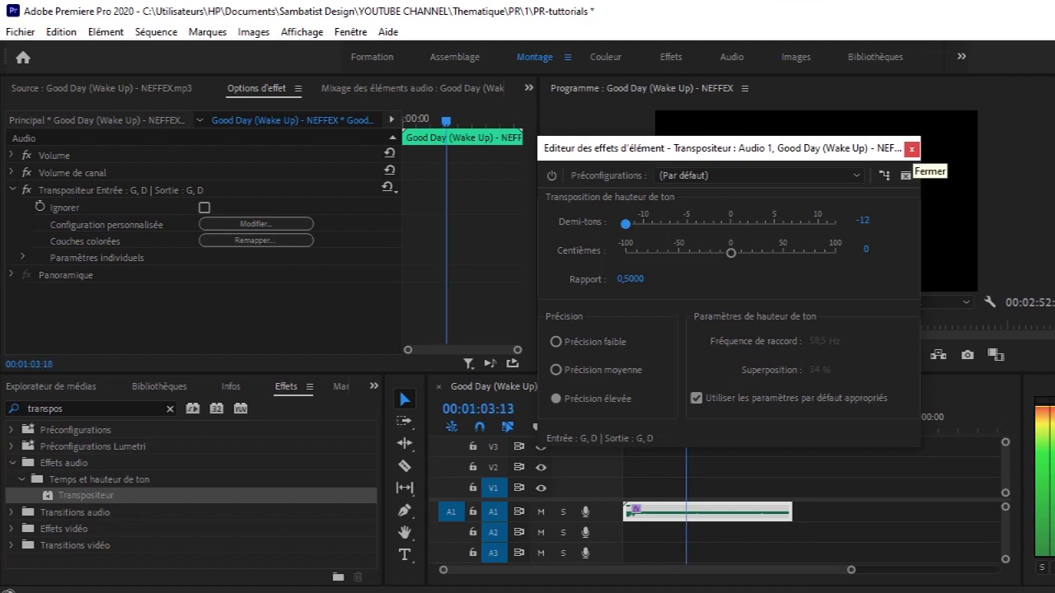
click(912, 149)
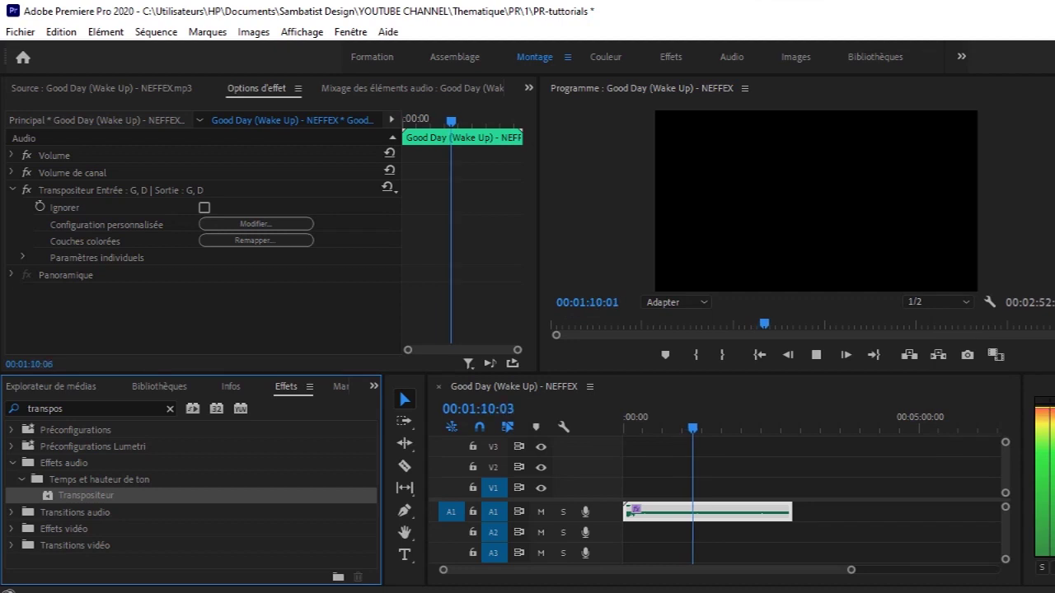
key(Return)
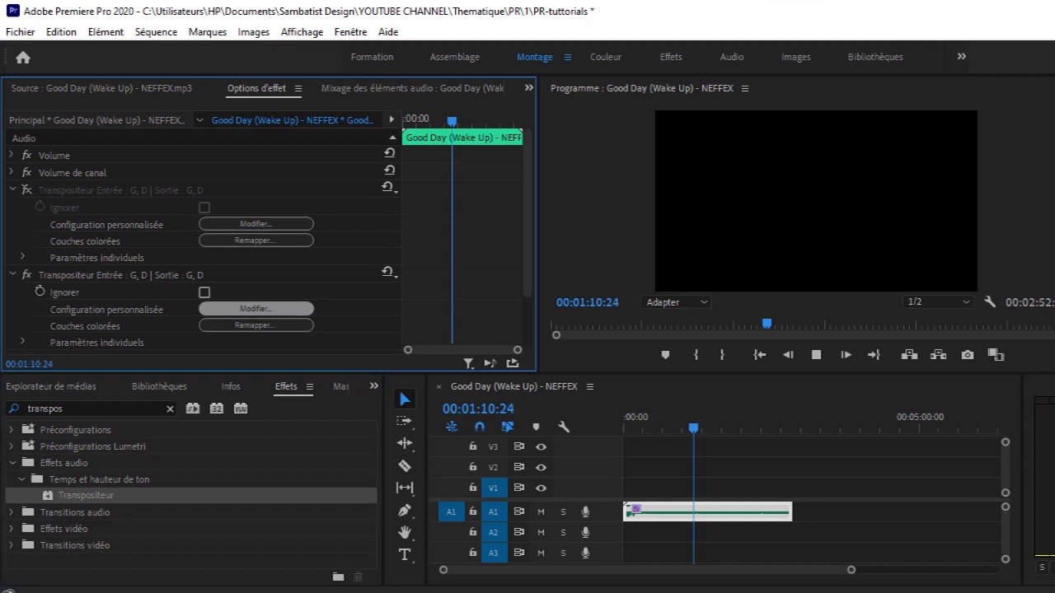
Set the second Transpositeur to +12 semitones and -100 cents (ratio 1,8877), then close its editor
click(255, 308)
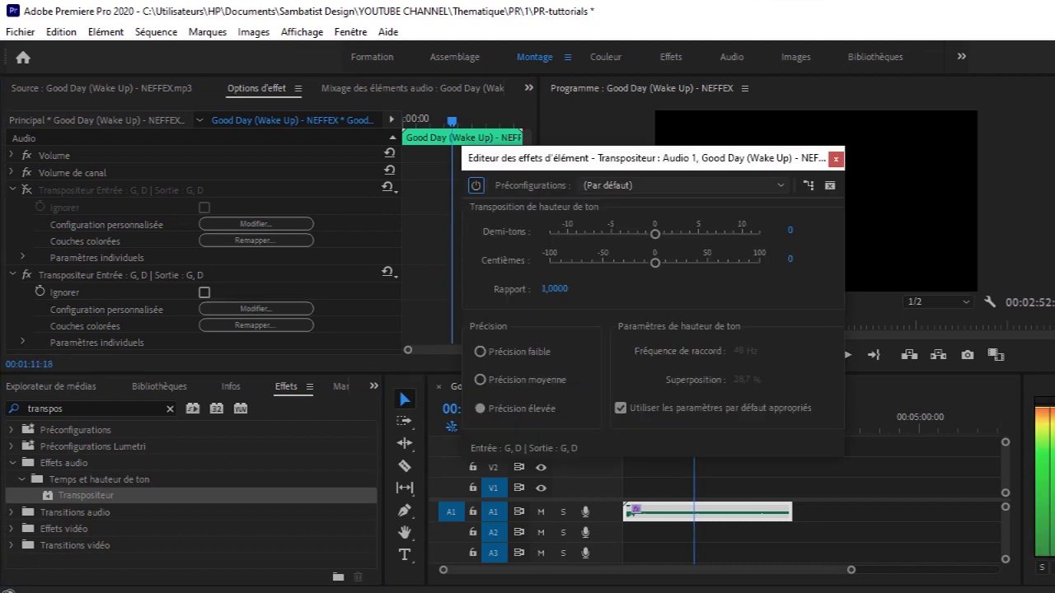
drag(654, 233, 759, 233)
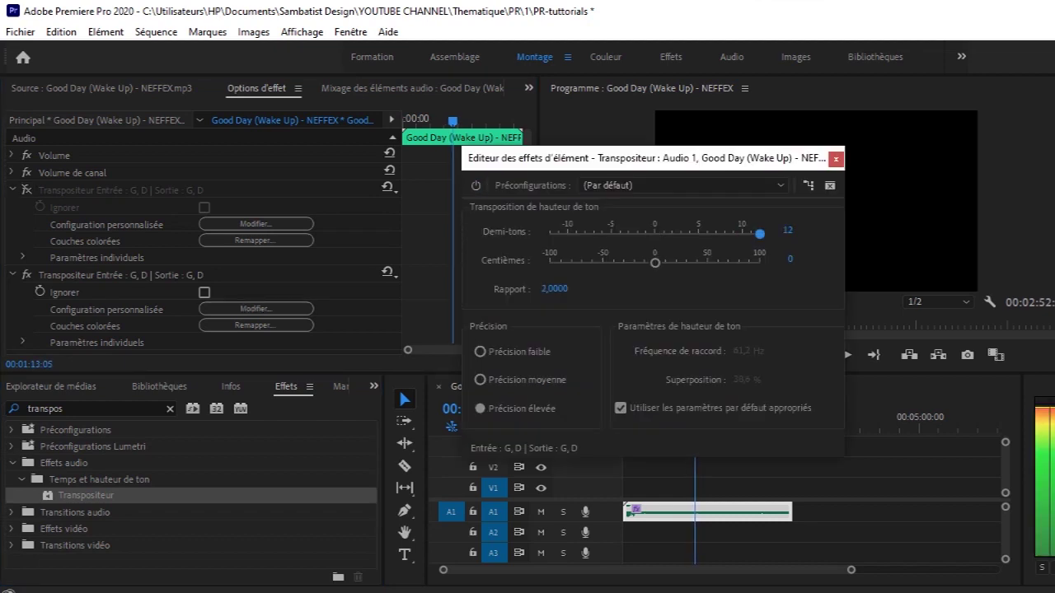
drag(654, 262, 549, 262)
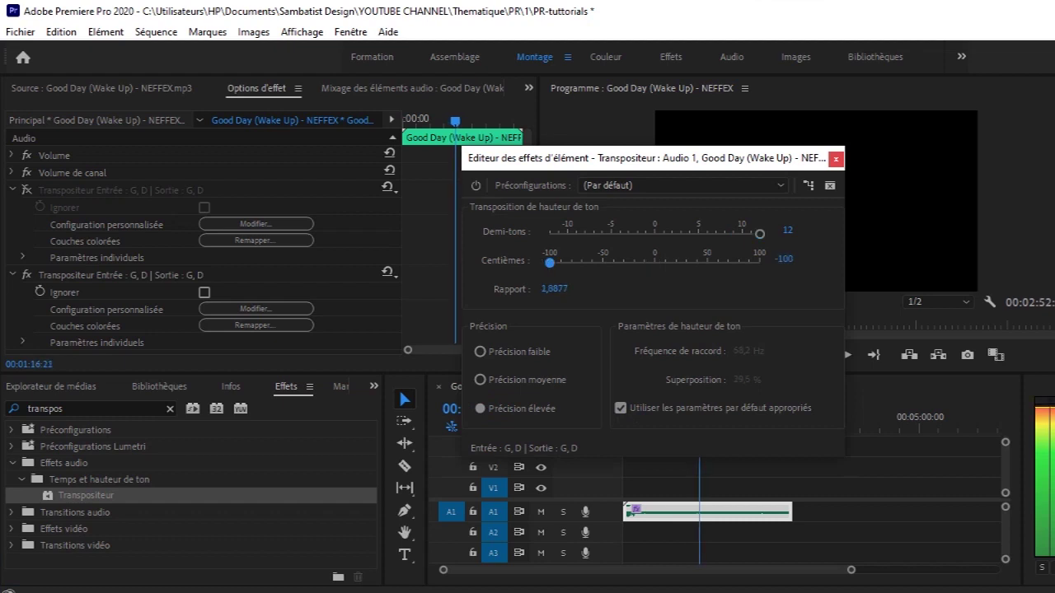
key(Escape)
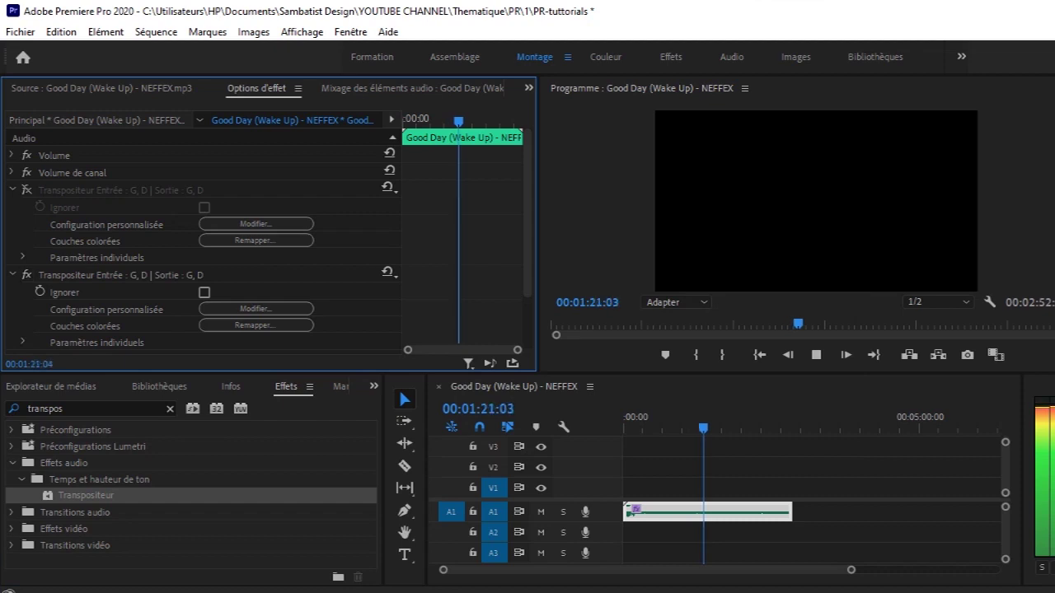
click(28, 275)
click(26, 189)
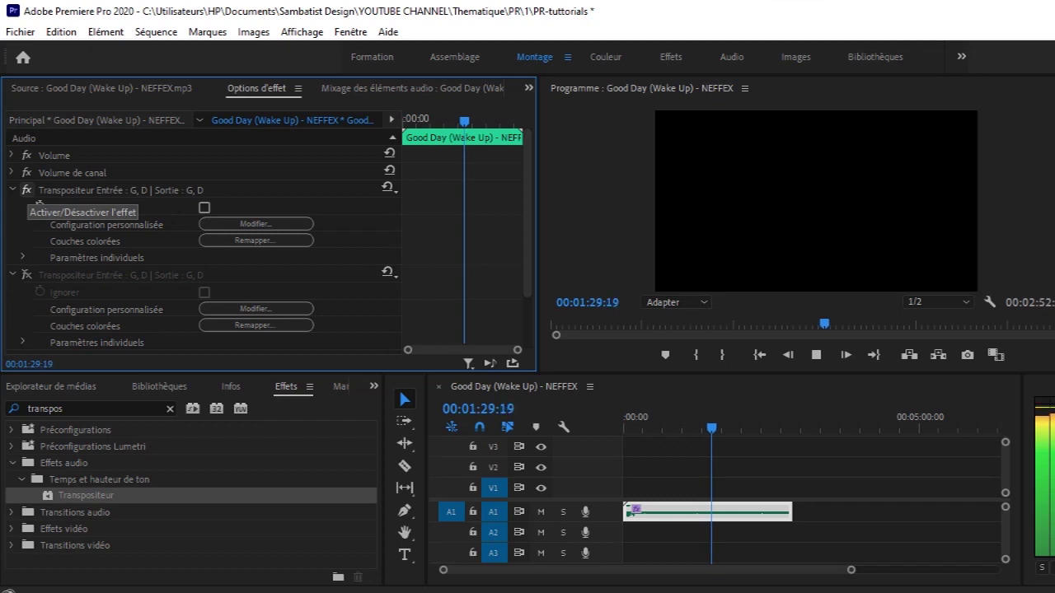
click(27, 190)
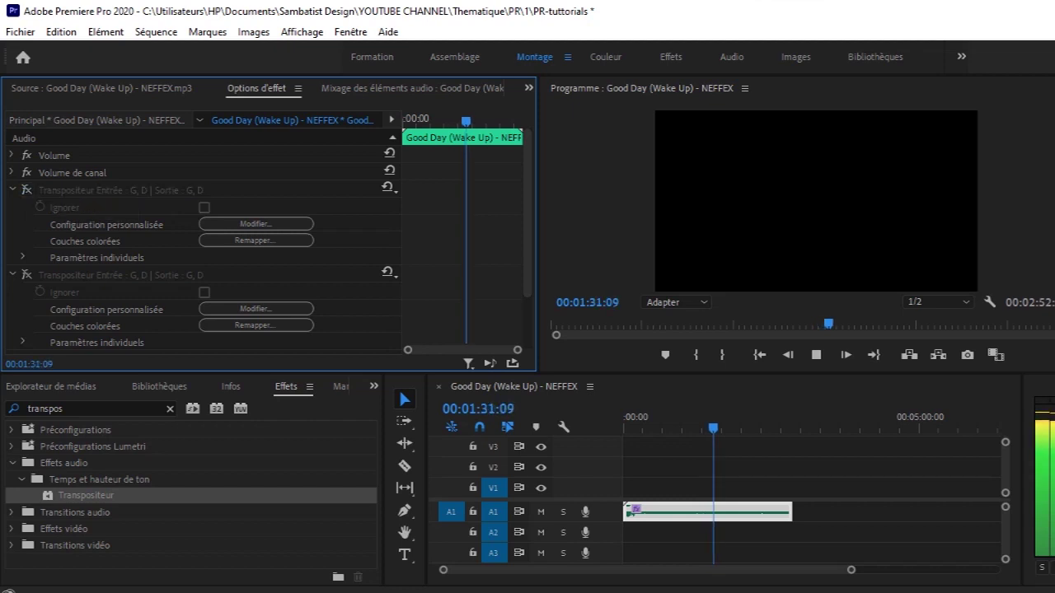
click(26, 274)
click(26, 275)
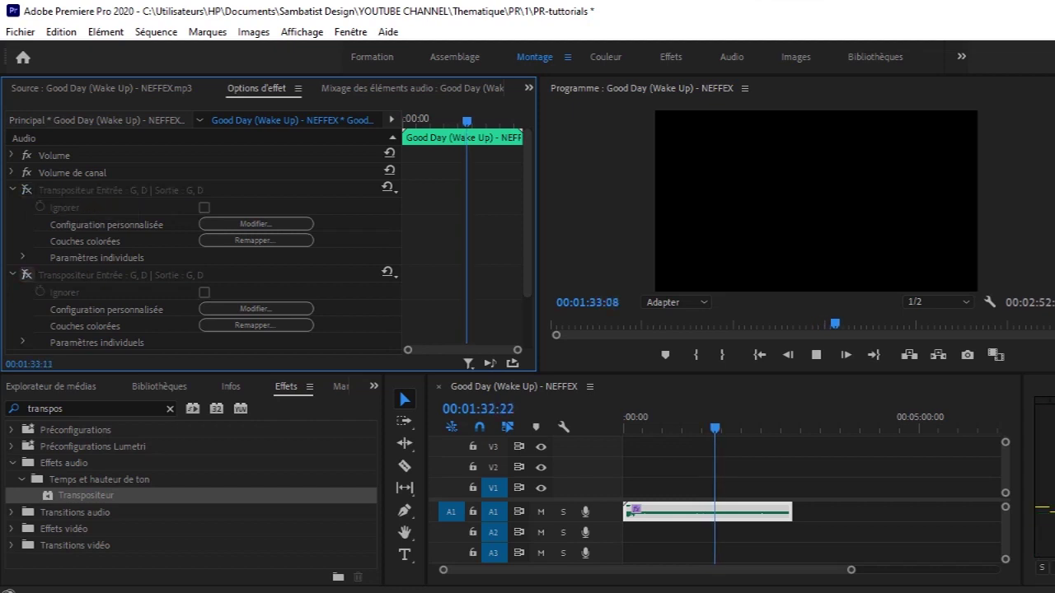
click(26, 274)
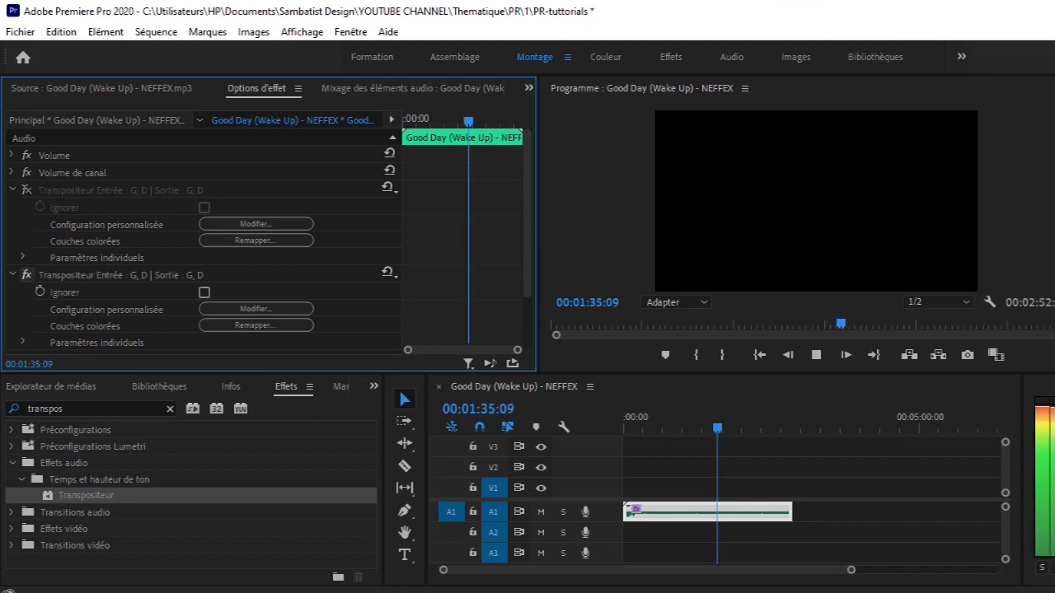